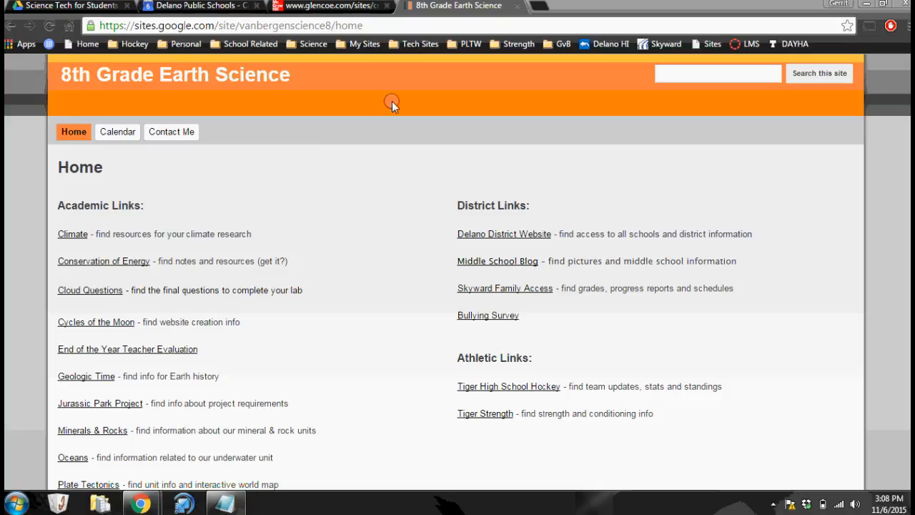
Step: Open the class site's Calendar page and show the calendar for October 2015
click(117, 132)
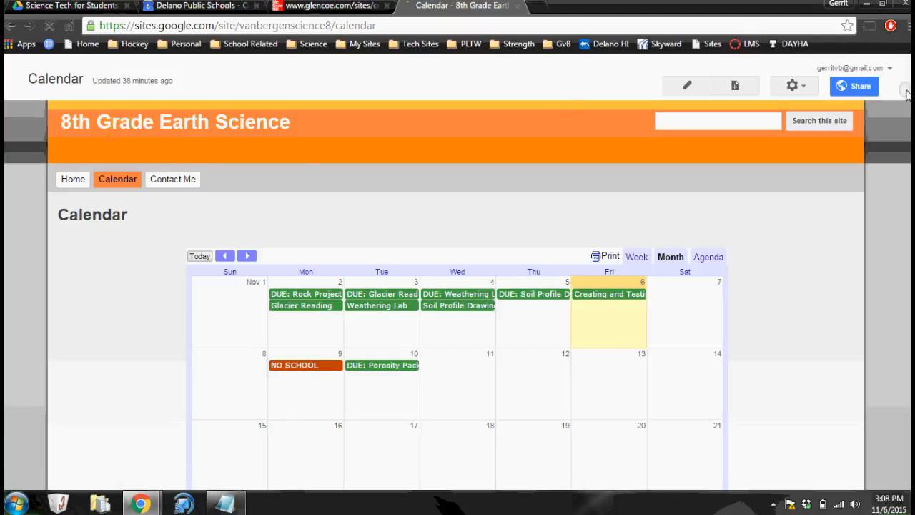
scroll(907, 95, down, 1)
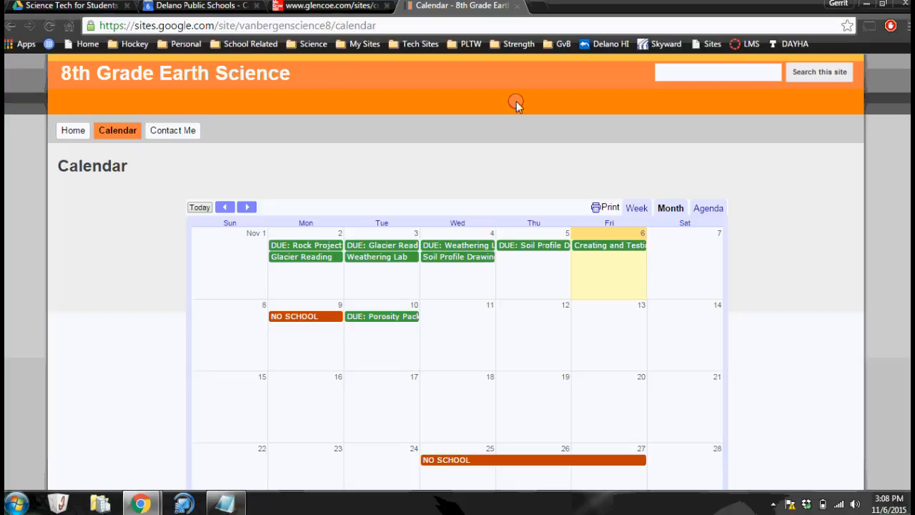
click(224, 207)
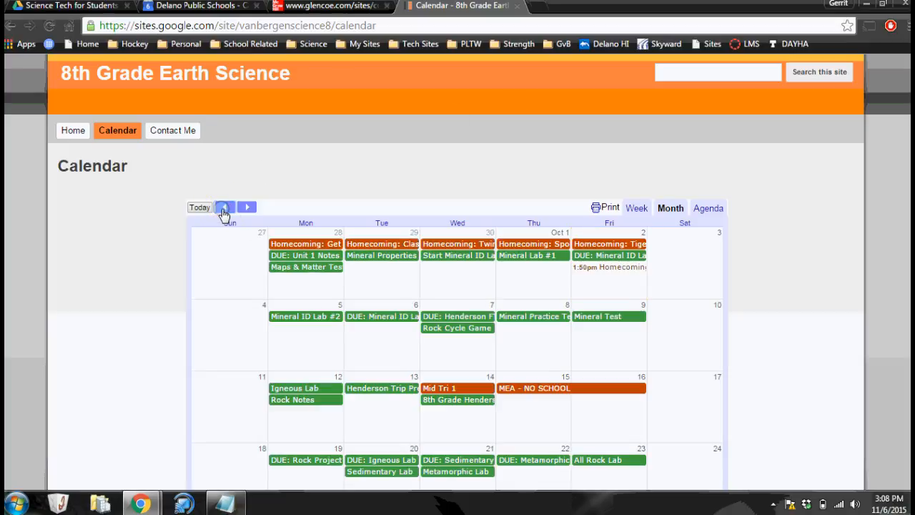
scroll(906, 244, down, 2)
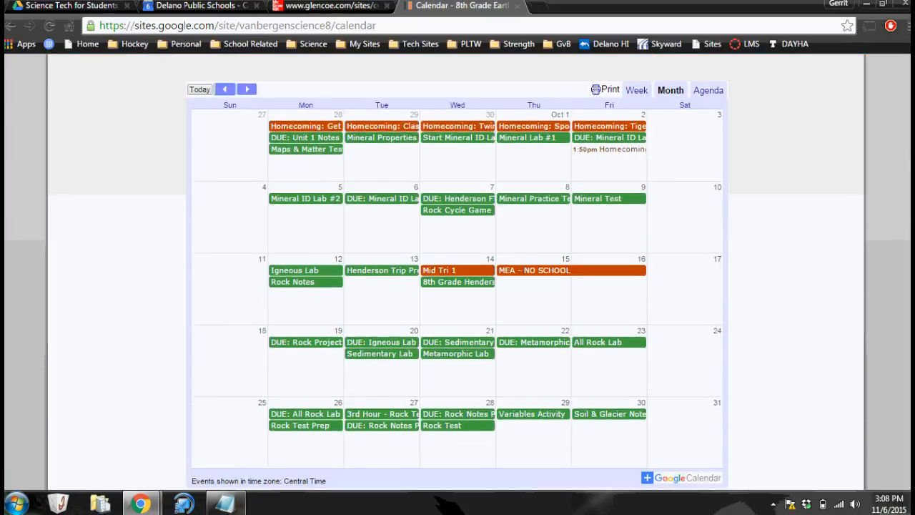
Step: View the notes linked in the October 30 Soil & Glacier Notes event and close the linked document
click(593, 419)
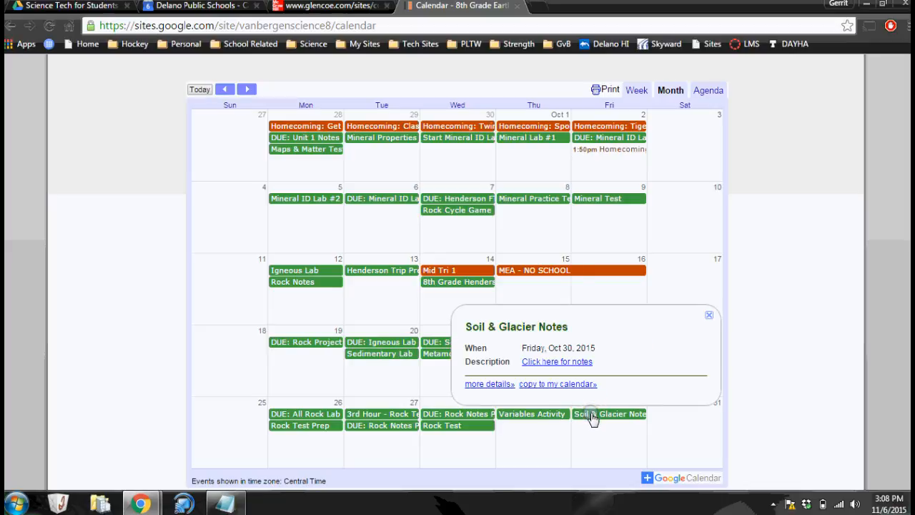
click(533, 364)
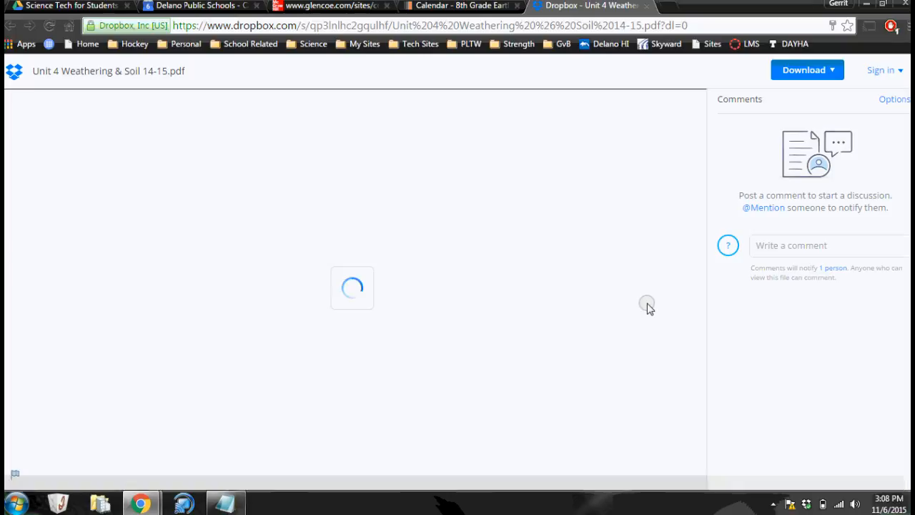
mouse_move(703, 107)
mouse_down()
mouse_move(701, 141)
mouse_move(701, 98)
mouse_up()
click(647, 5)
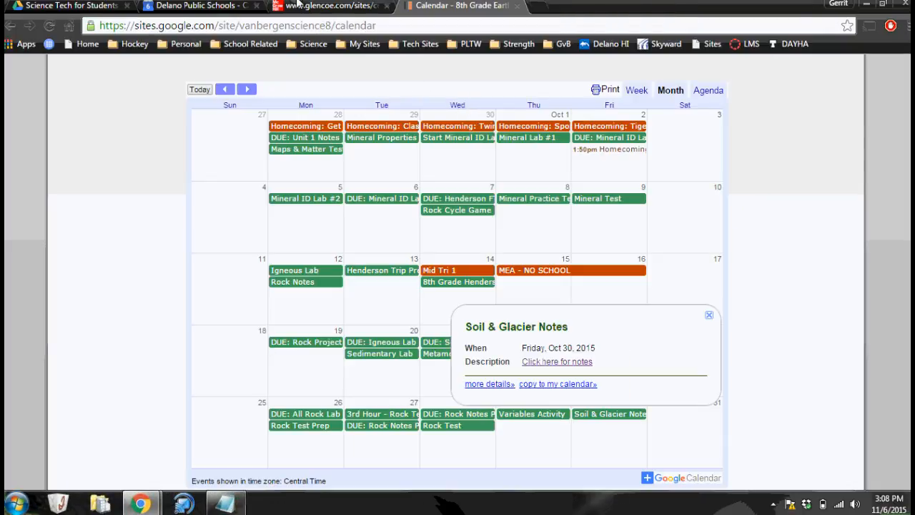
Step: In Google Calendar, start an event named Interactive Erosion Lab on November 12 and assign it to the Earth Science calendar
click(182, 6)
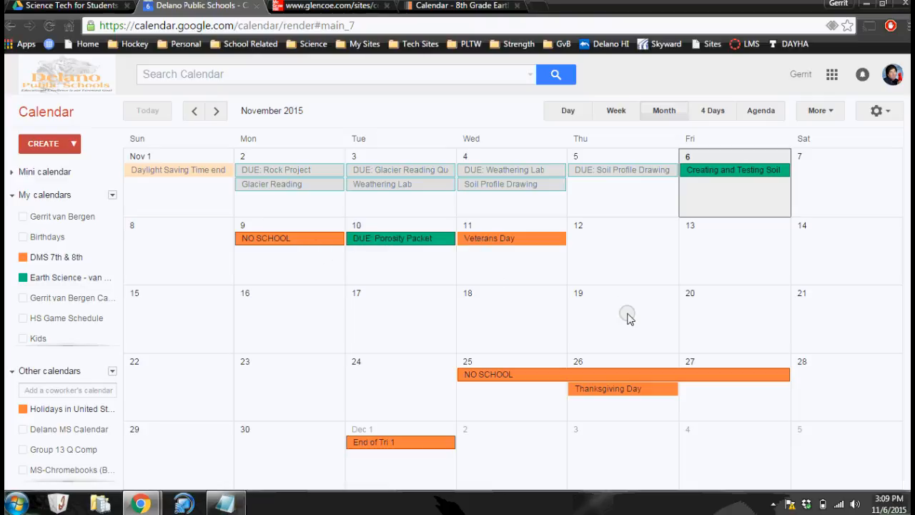
click(620, 263)
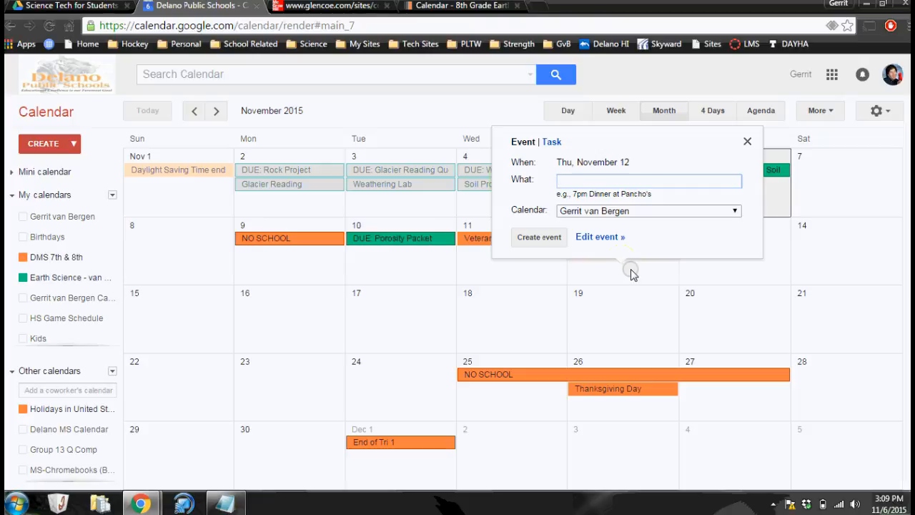
text(I nt)
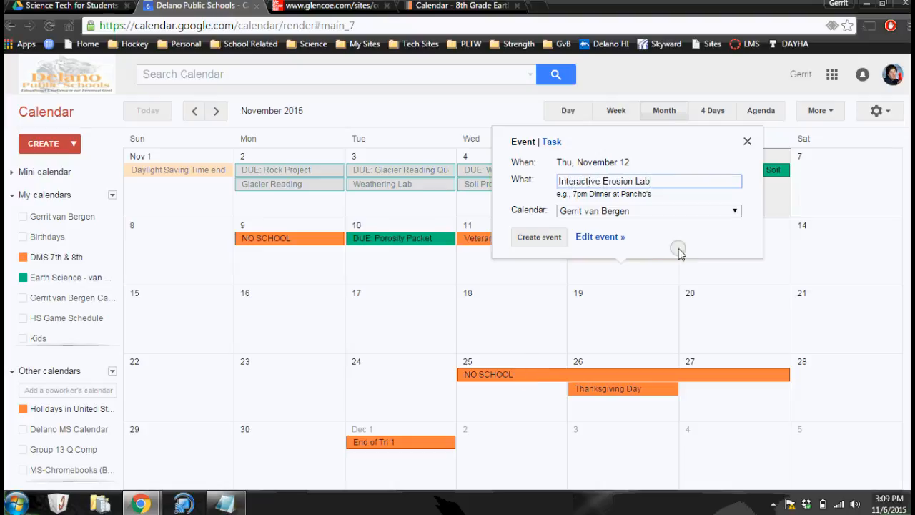
click(613, 239)
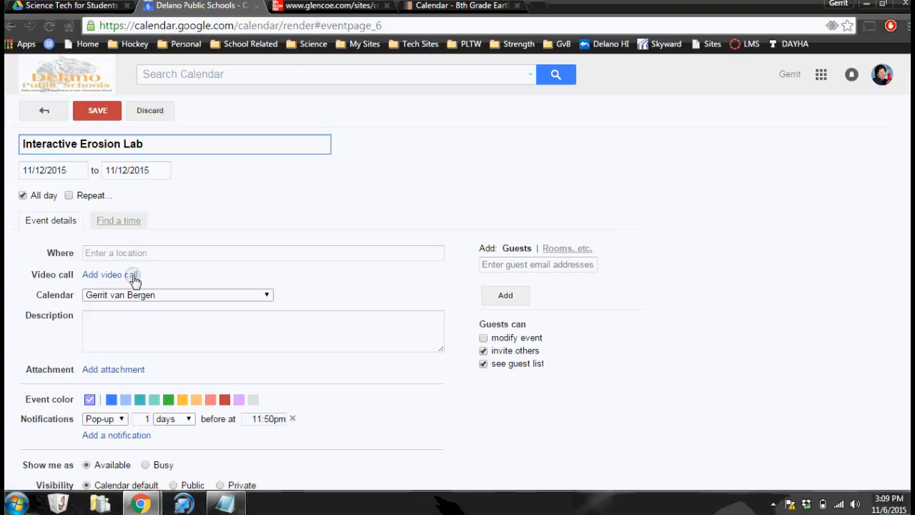
click(112, 293)
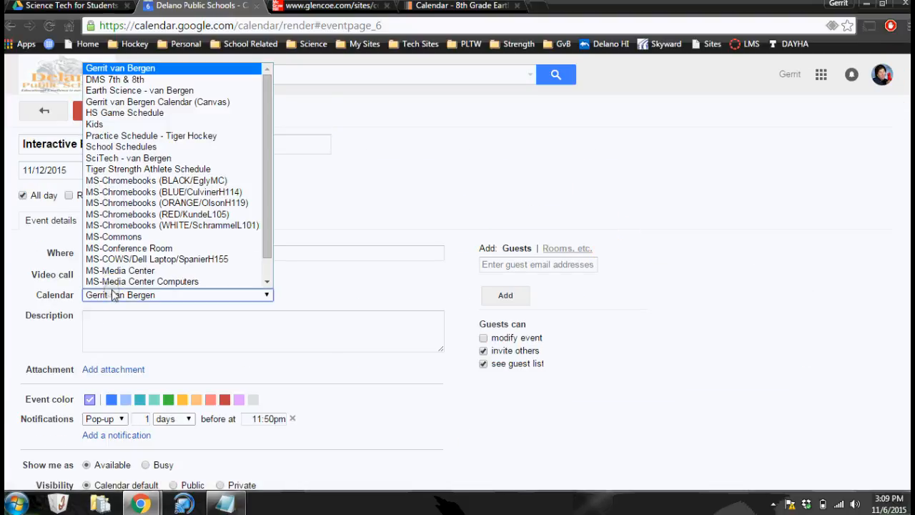
click(134, 90)
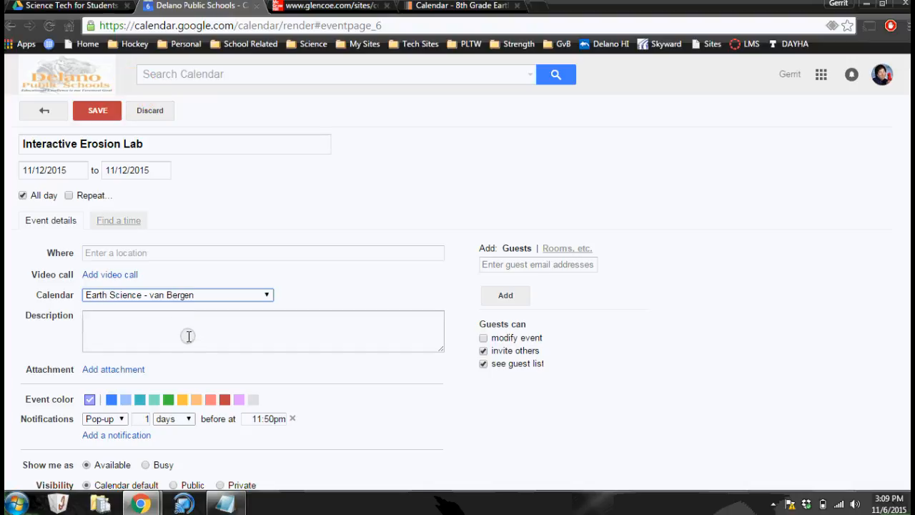
Step: Copy the HTML link template from the Google Calendar Link HTML.txt file in Notepad and return to the event
click(186, 336)
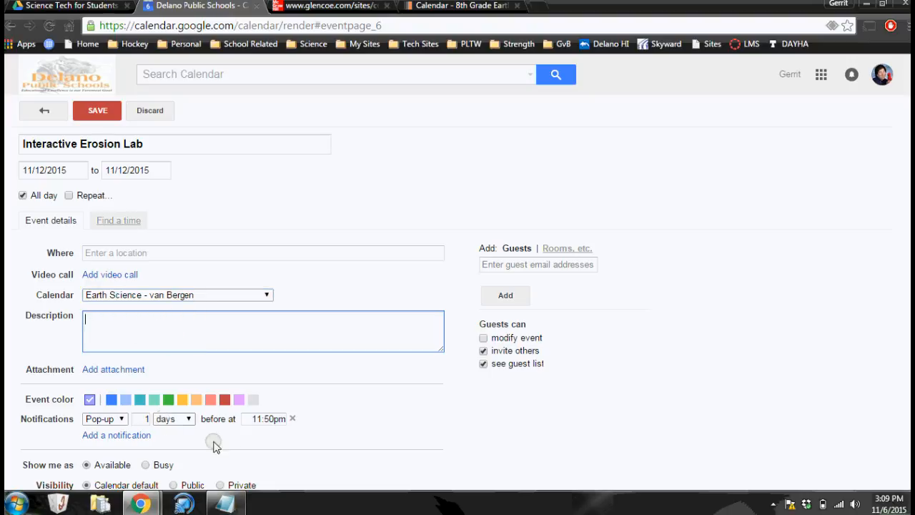
mouse_move(227, 507)
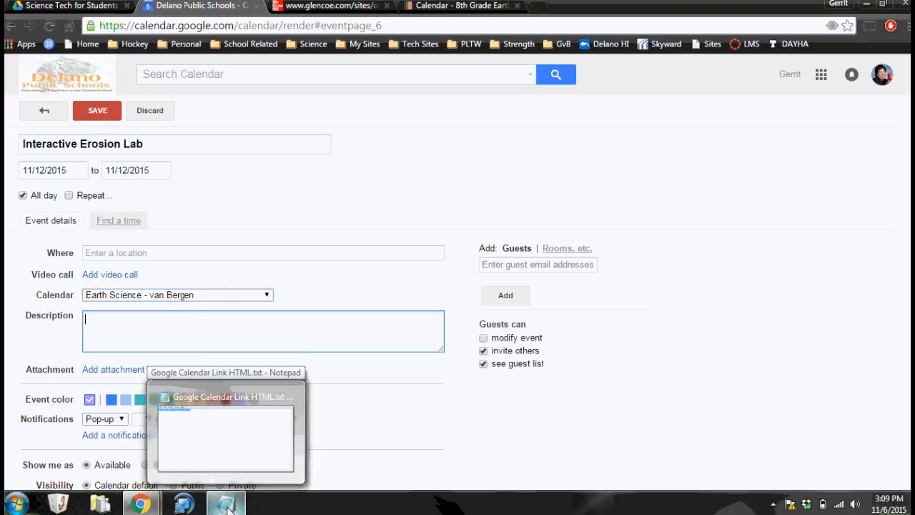
click(237, 450)
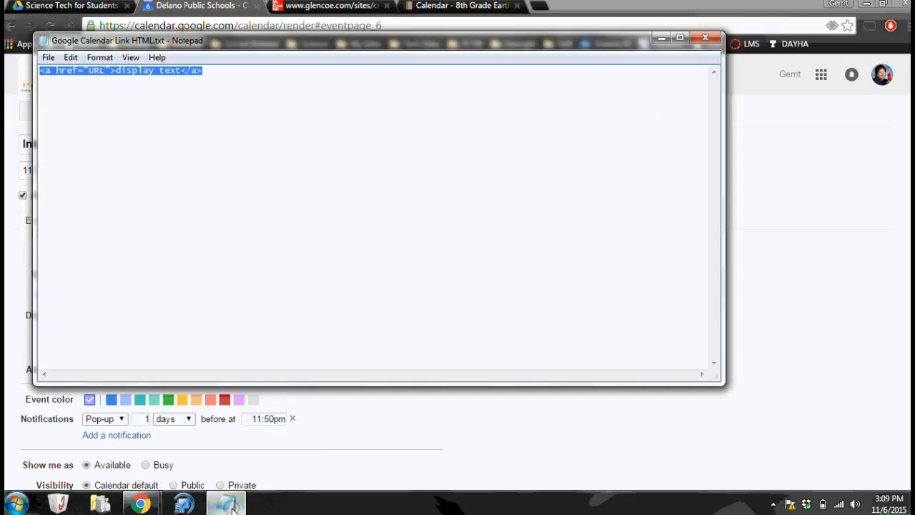
click(145, 74)
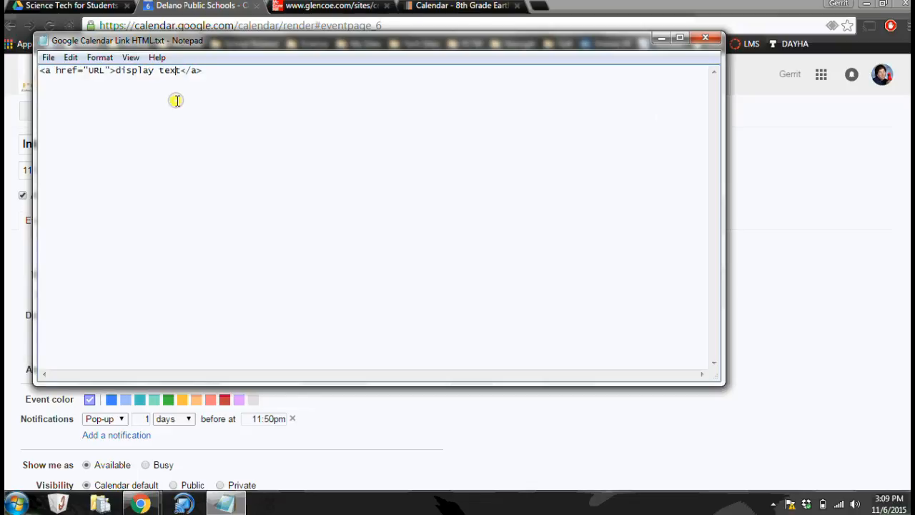
drag(202, 72, 30, 79)
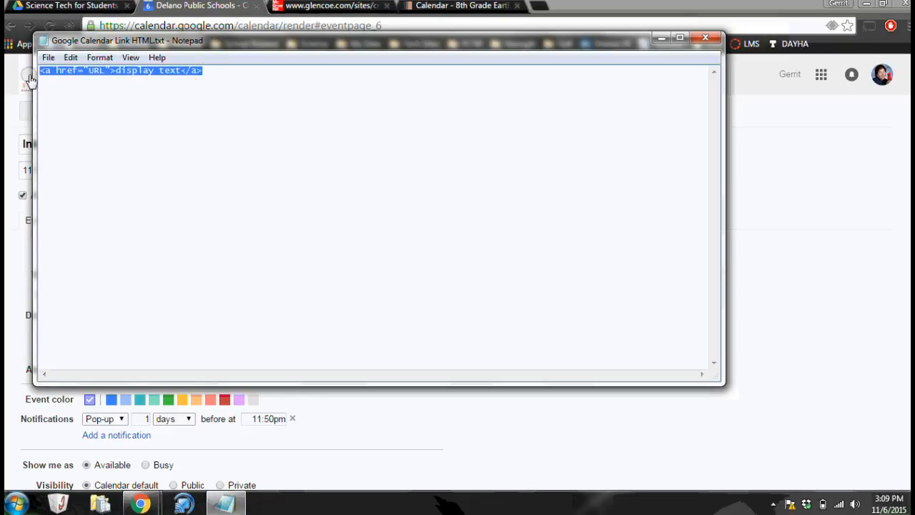
right_click(79, 70)
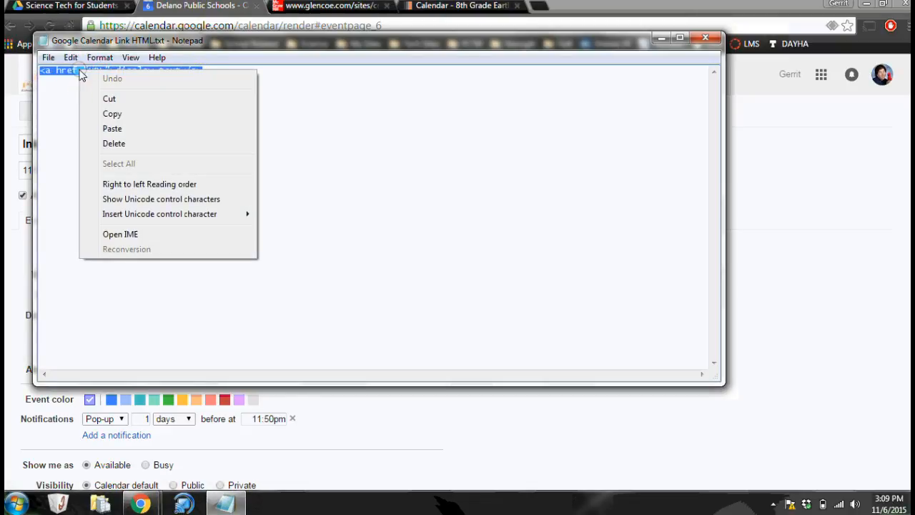
click(104, 116)
click(661, 38)
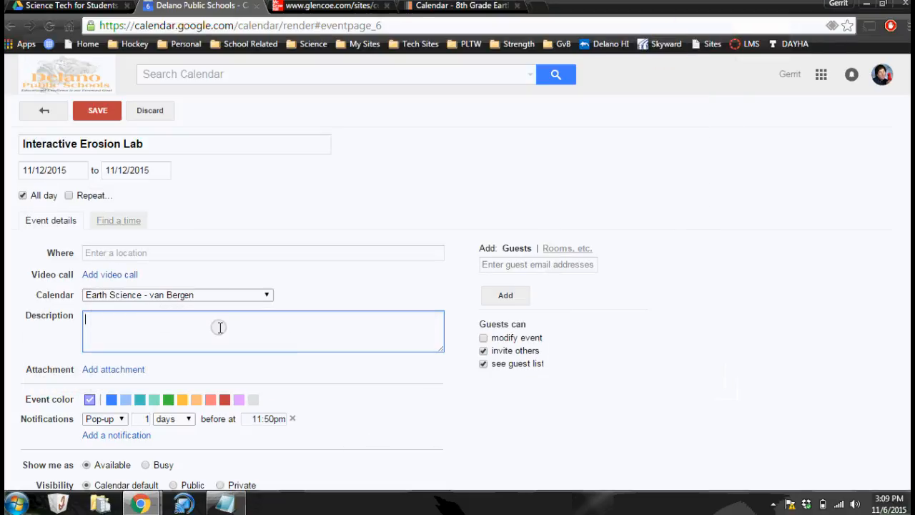
Step: Paste the link template into the event's description and replace its display text with "Click here for lab"
right_click(220, 327)
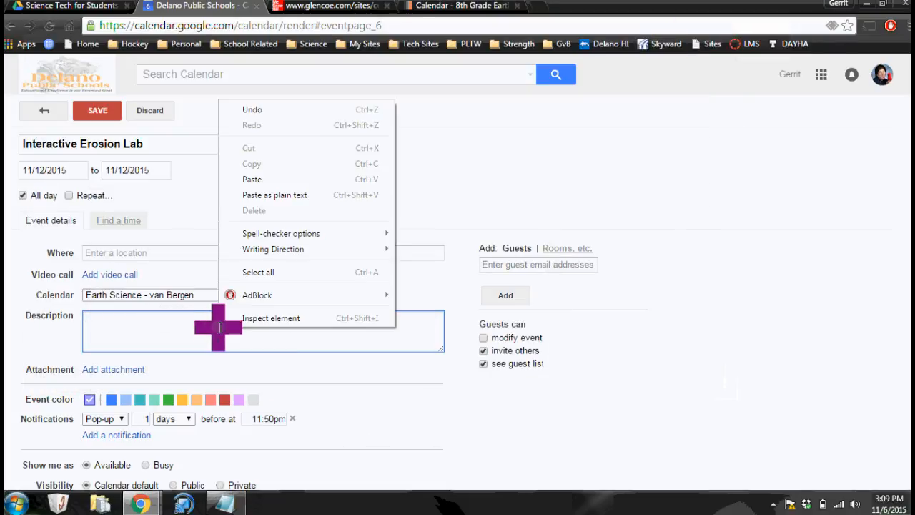
click(261, 178)
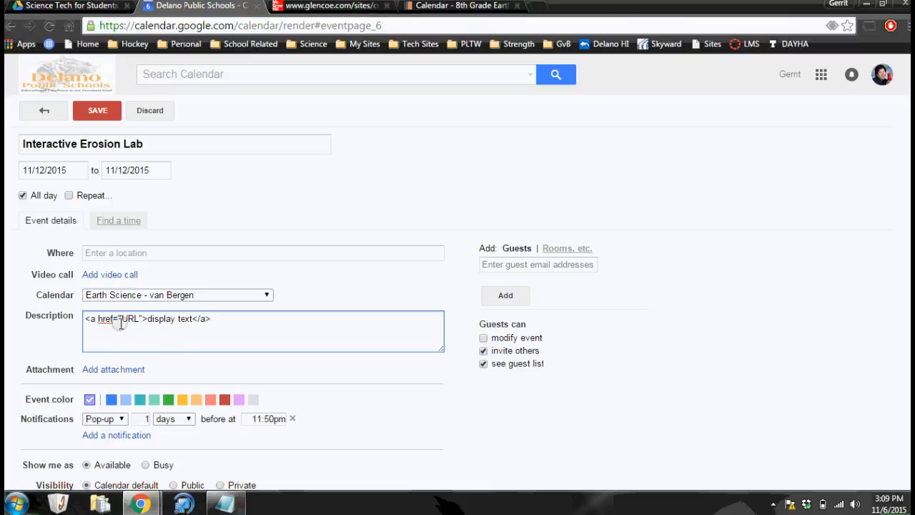
drag(147, 319, 188, 320)
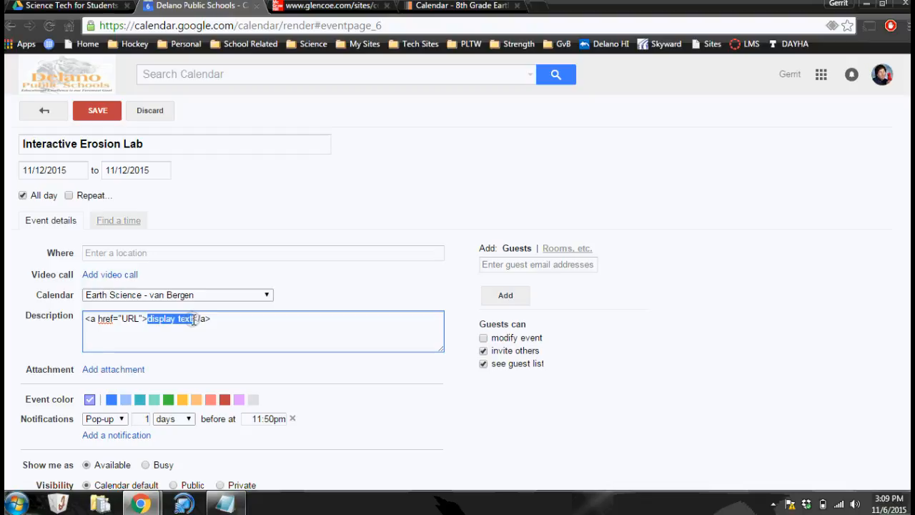
text(Click here for lab)
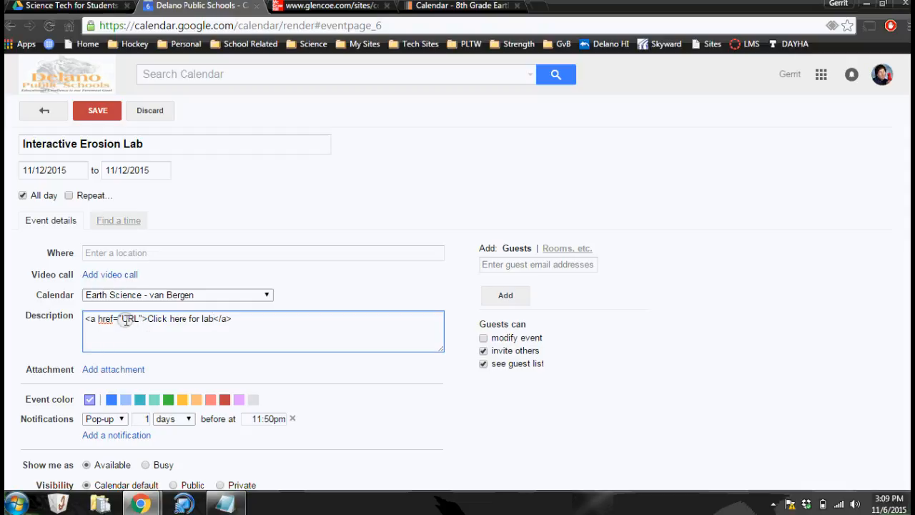
Step: Replace the URL placeholder in the description with the address of the open Glencoe virtual lab page and save the event
click(333, 5)
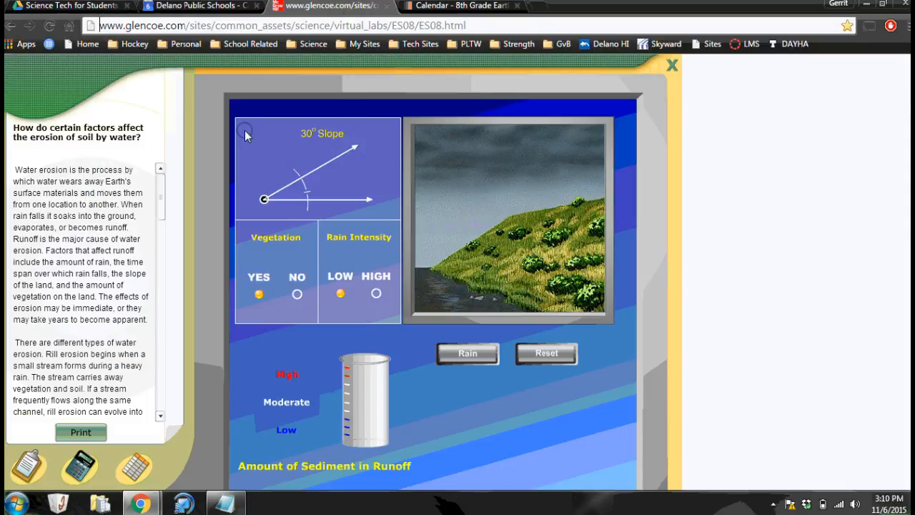
double_click(243, 26)
click(243, 26)
right_click(241, 28)
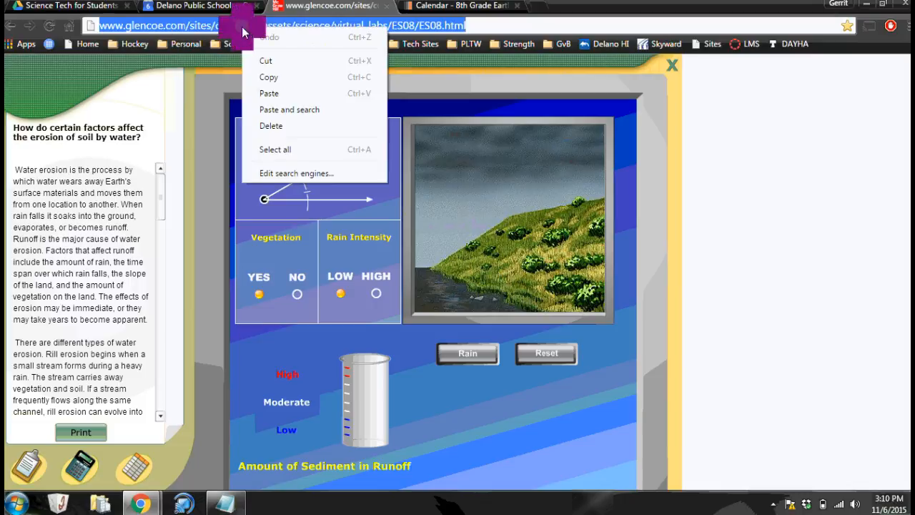
click(267, 77)
click(207, 7)
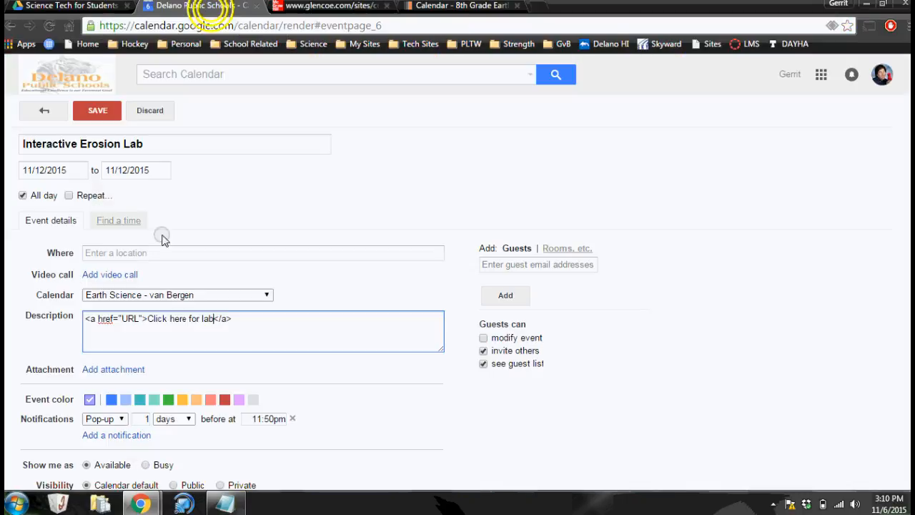
drag(121, 318, 137, 318)
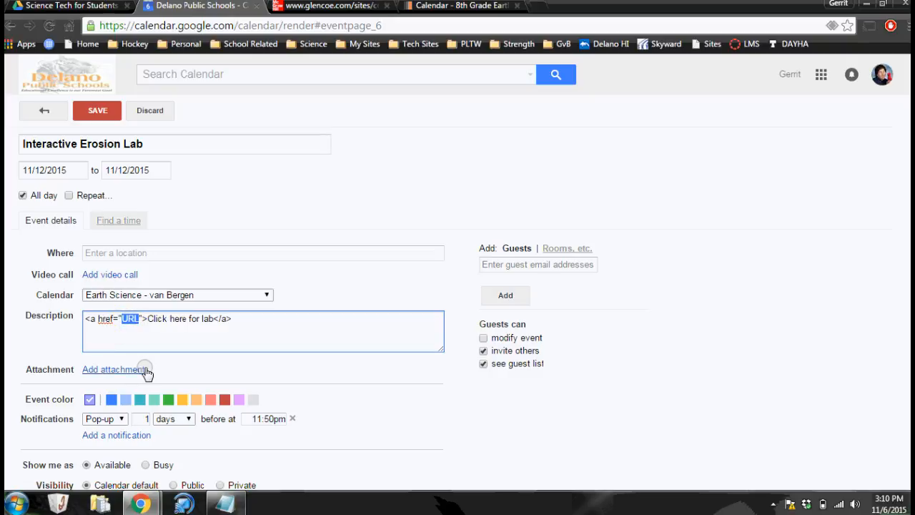
key(ctrl+v)
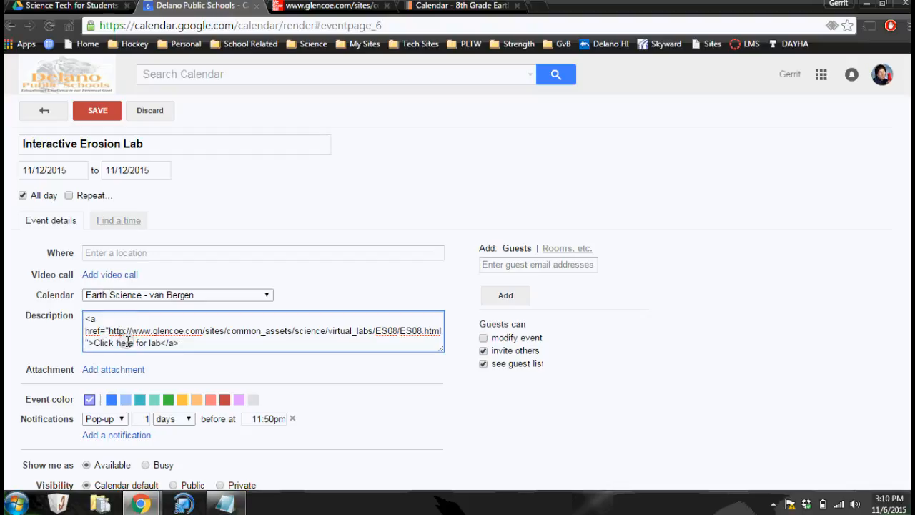
click(95, 111)
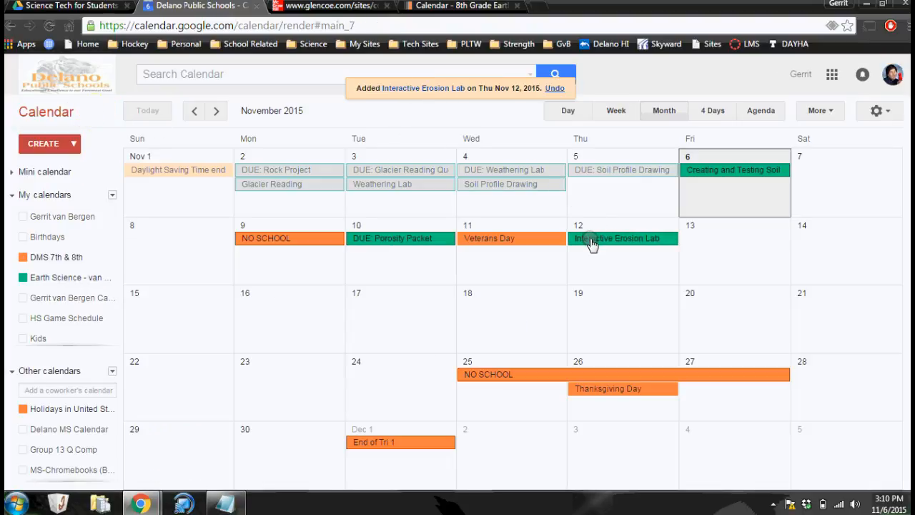
Step: Reopen the Interactive Erosion Lab event for editing to review its description, and save it again
click(592, 242)
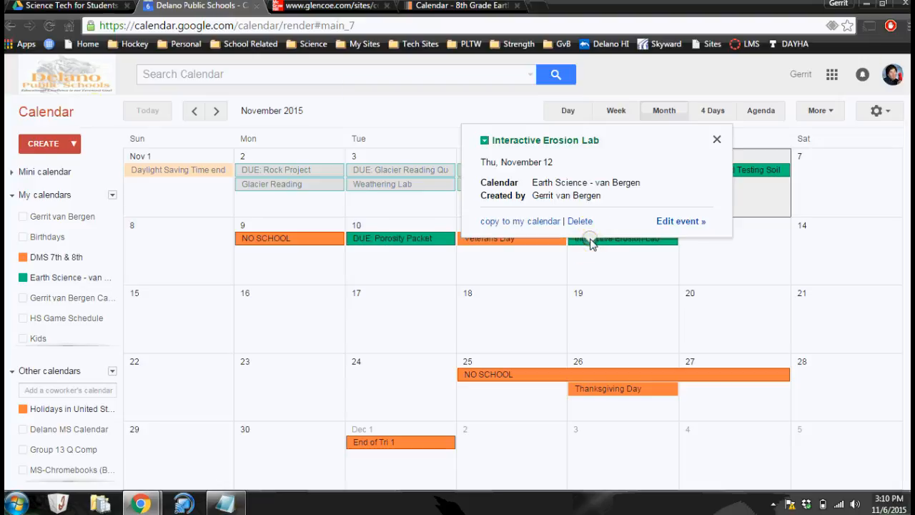
click(678, 225)
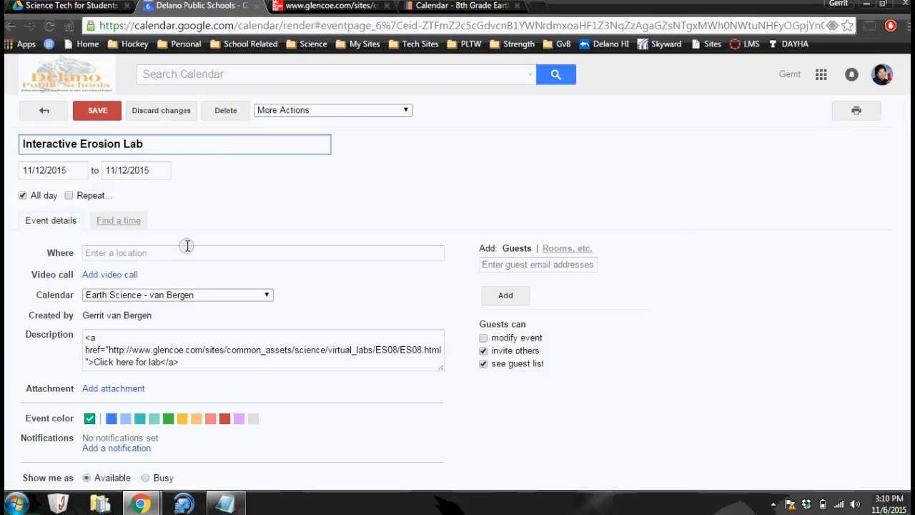
click(105, 116)
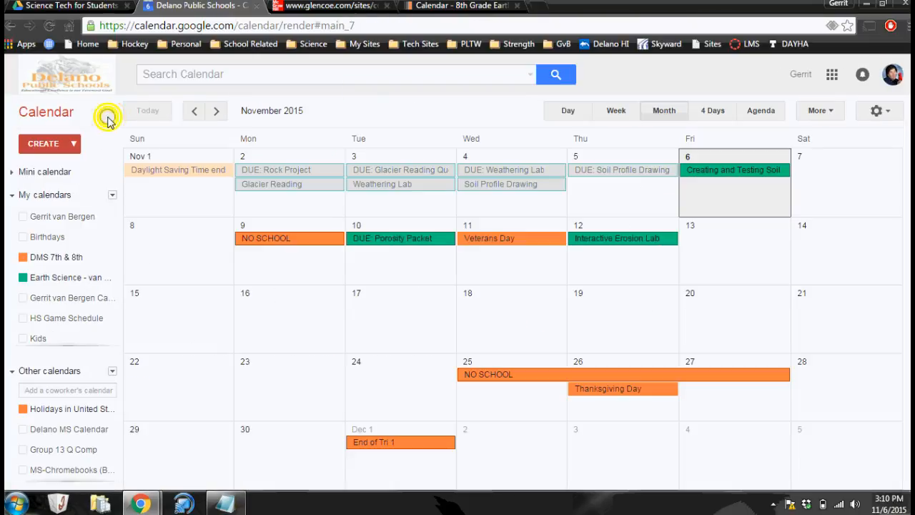
Step: Return to the class site's calendar, show November 2015 and reload the page to check for the new event
click(452, 6)
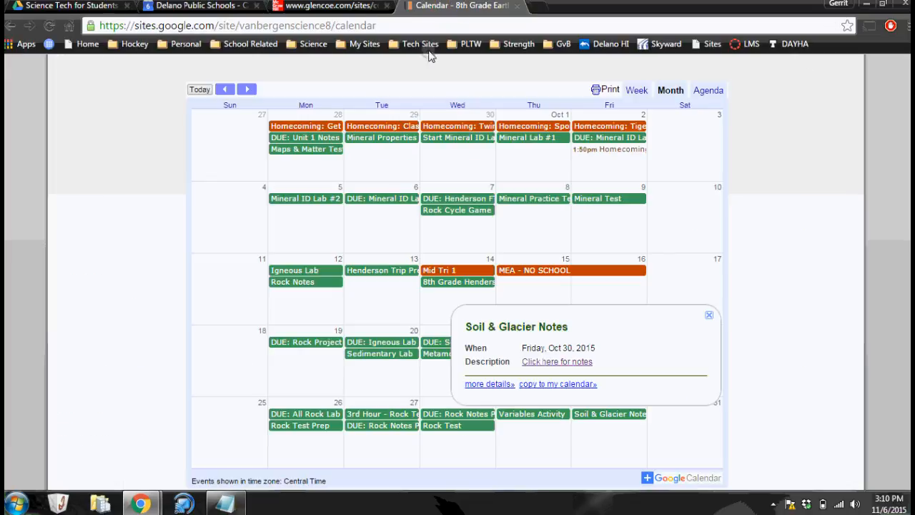
click(247, 88)
click(47, 26)
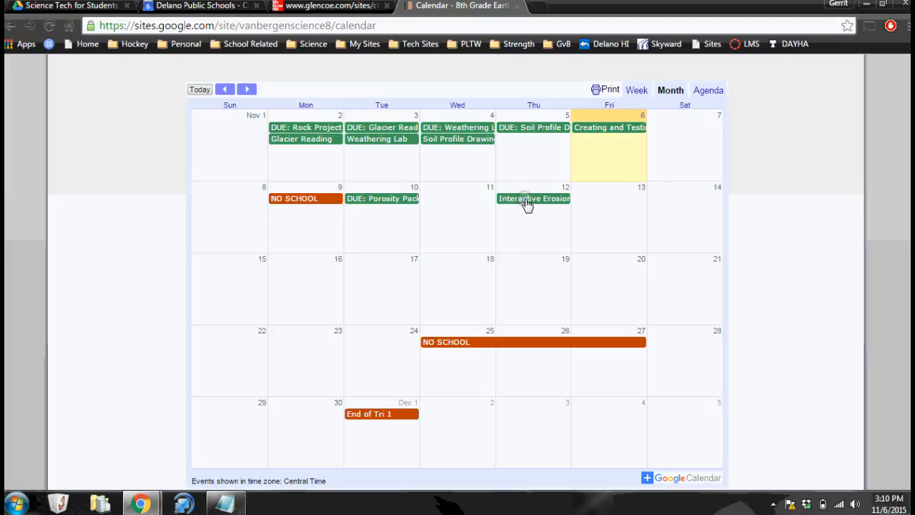
Step: Test the "Click here for lab" link in the Interactive Erosion Lab event on the class site's calendar, and close the lab page it opens
click(527, 204)
click(491, 146)
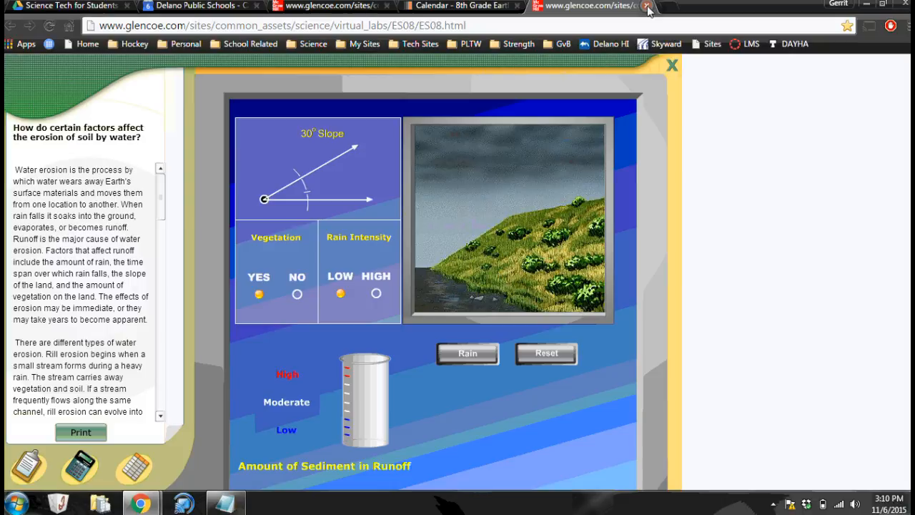
click(647, 7)
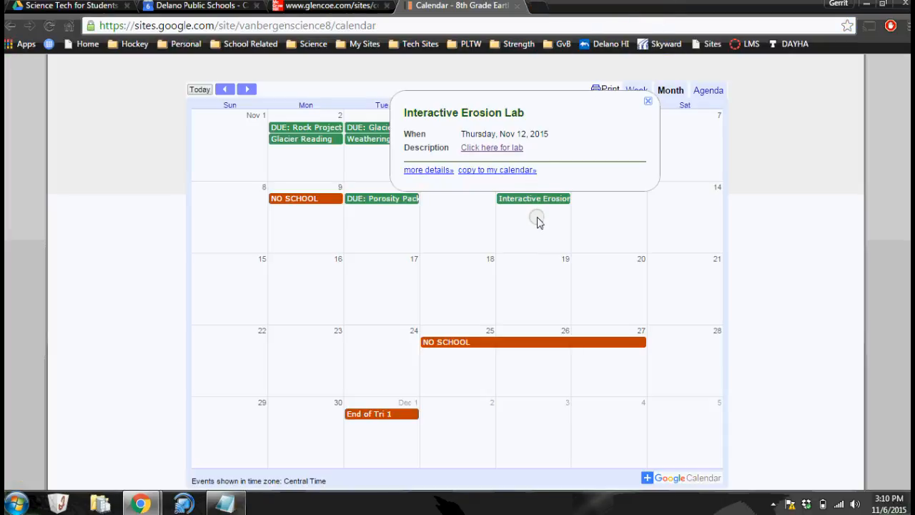
Step: Open the RG YouTube Examples spreadsheet from the Science Tech for Students folder in Drive and briefly view the HTML link template in Notepad
click(54, 7)
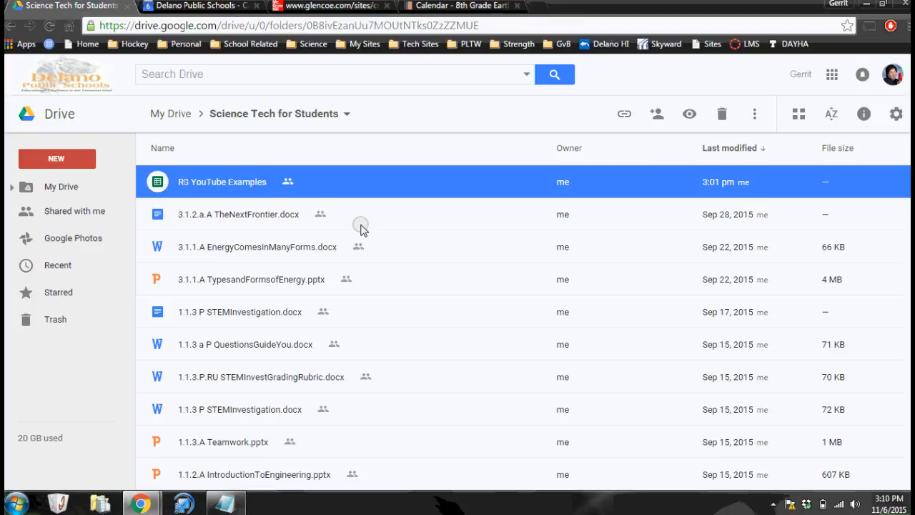
double_click(240, 185)
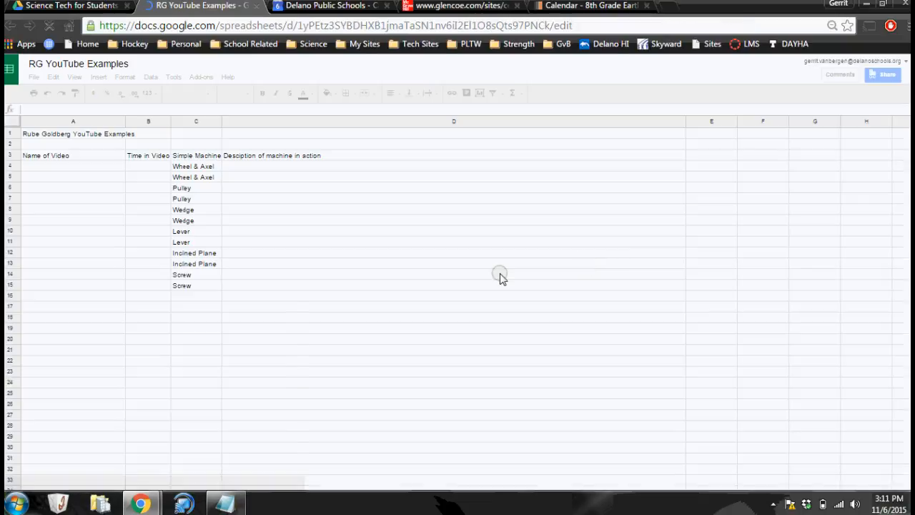
click(231, 506)
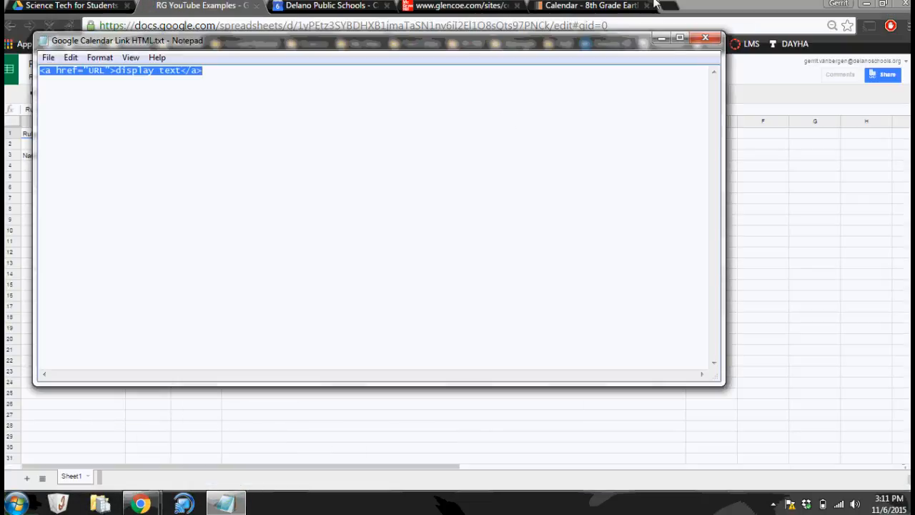
click(658, 44)
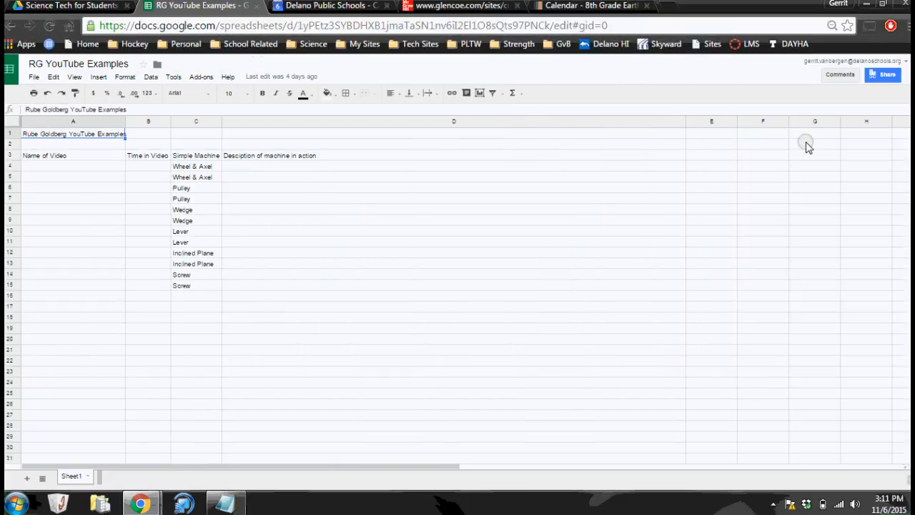
Step: Copy the spreadsheet's sharing link with access kept at anyone at Delano Public Schools with the link can view, and return to Google Calendar
click(891, 81)
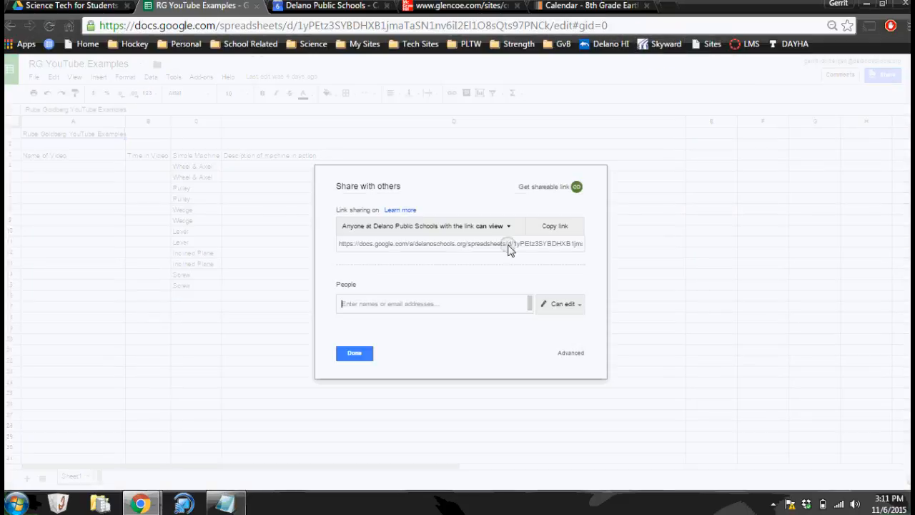
click(485, 228)
click(449, 296)
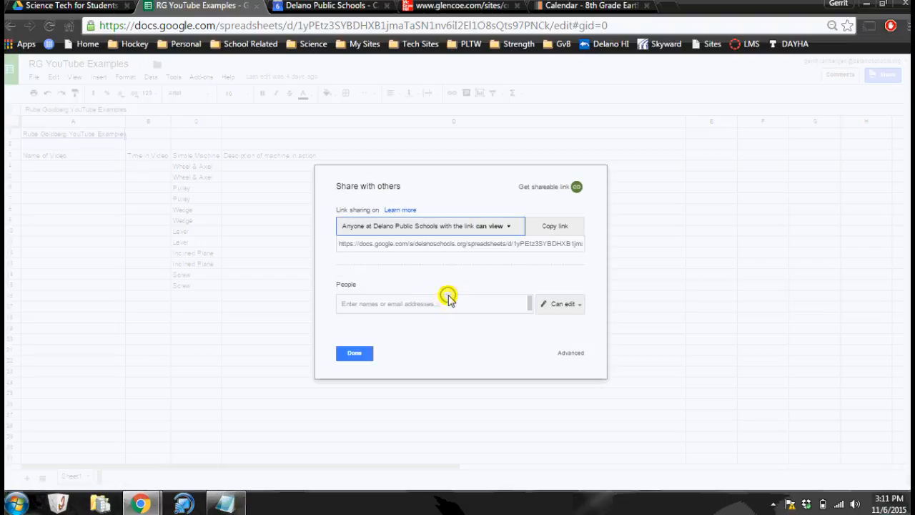
click(557, 227)
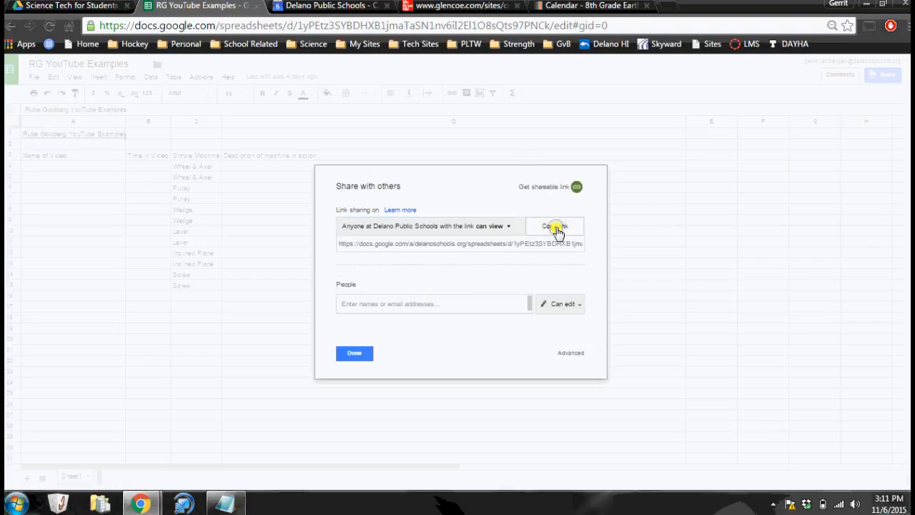
click(355, 353)
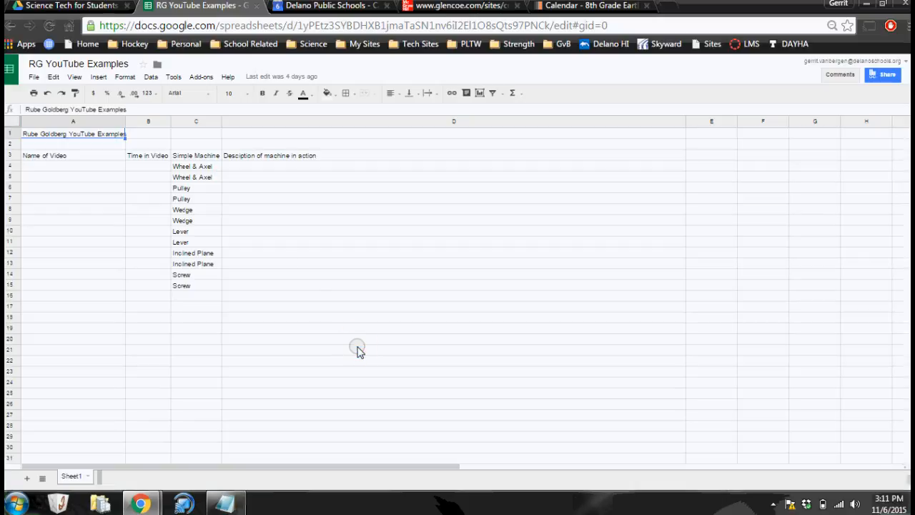
click(302, 8)
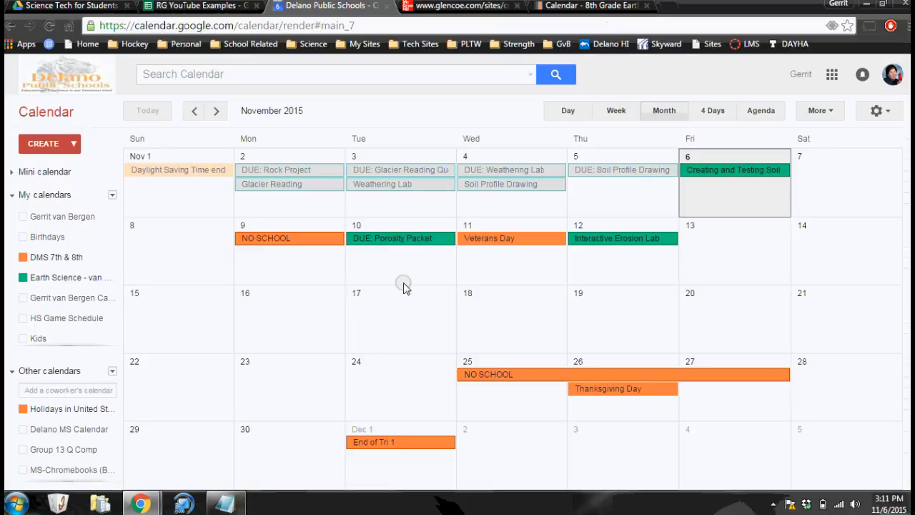